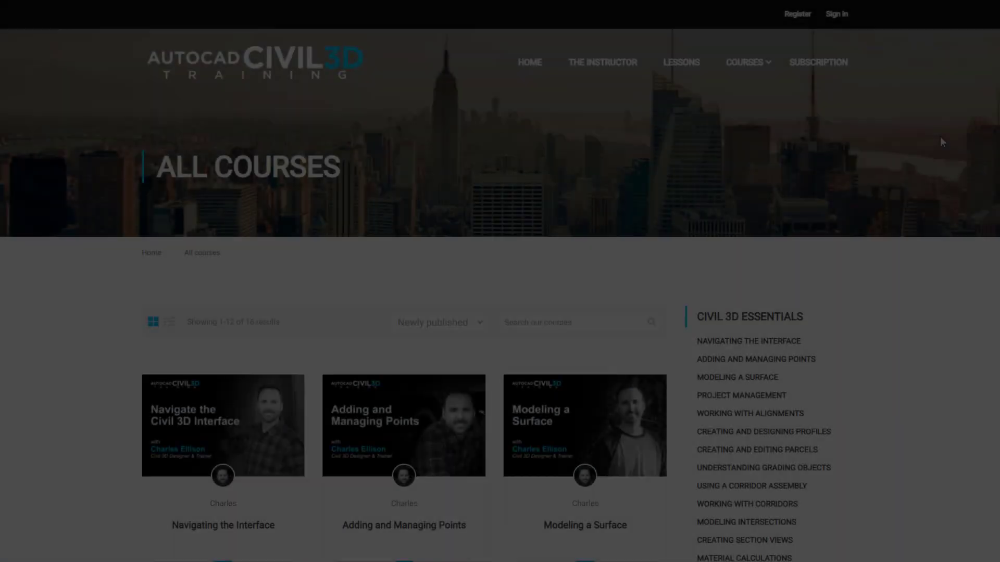
# - Browse the Creating and Designing Profiles course page and scroll through its Curriculum lecture list
pyautogui.scroll(-7, 941, 141)
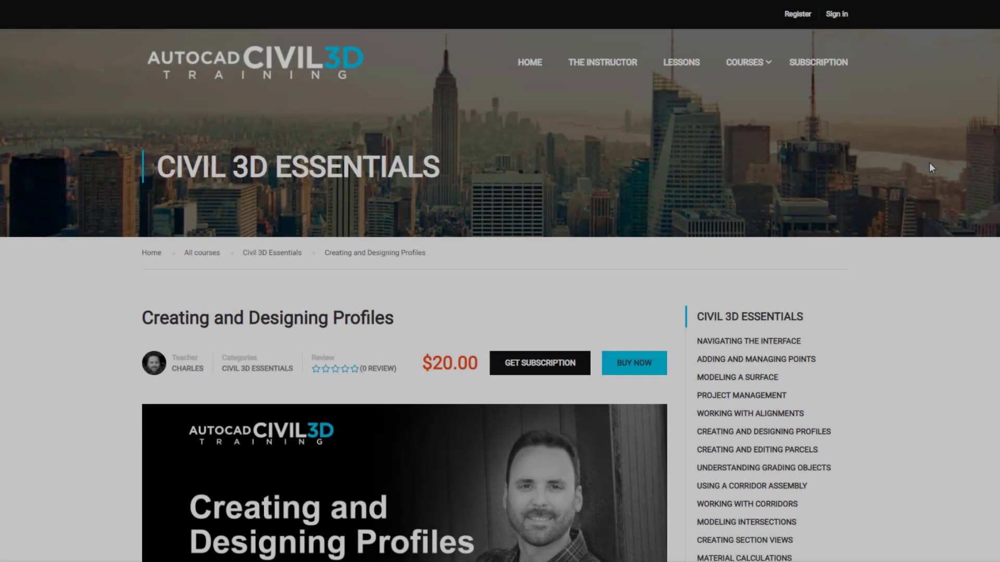
pyautogui.scroll(-5, 931, 171)
pyautogui.scroll(-2, 931, 172)
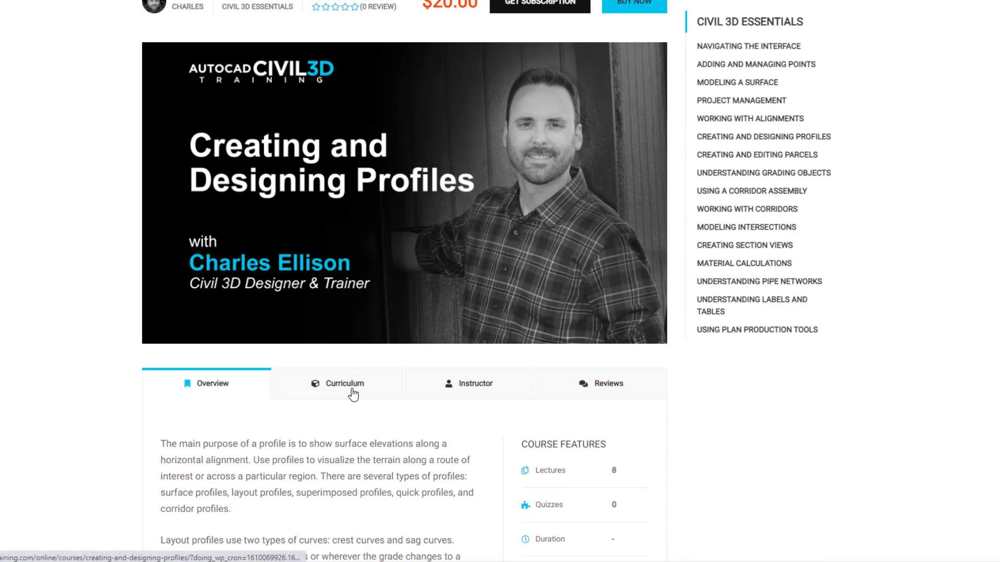
pyautogui.click(353, 394)
pyautogui.scroll(-1, 915, 300)
pyautogui.scroll(-7, 915, 300)
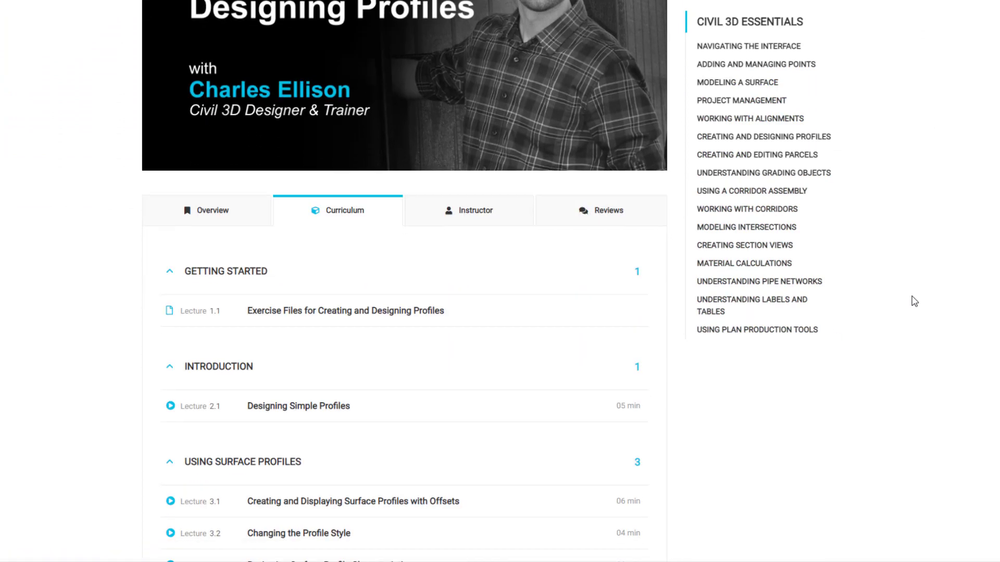
pyautogui.scroll(-3, 908, 309)
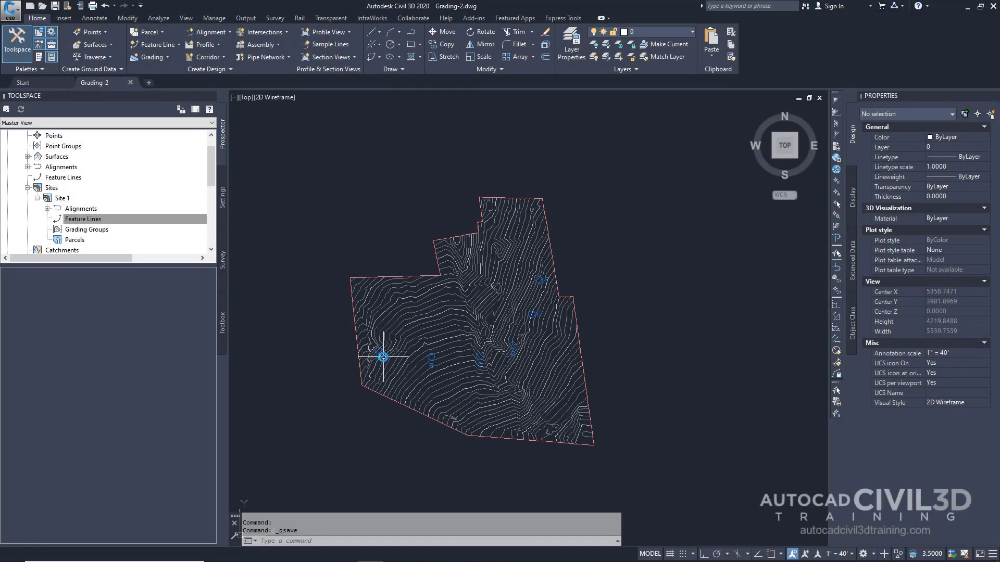
# - Start a Create Line command and snap its first point to circle A's centre
pyautogui.scroll(4, 383, 354)
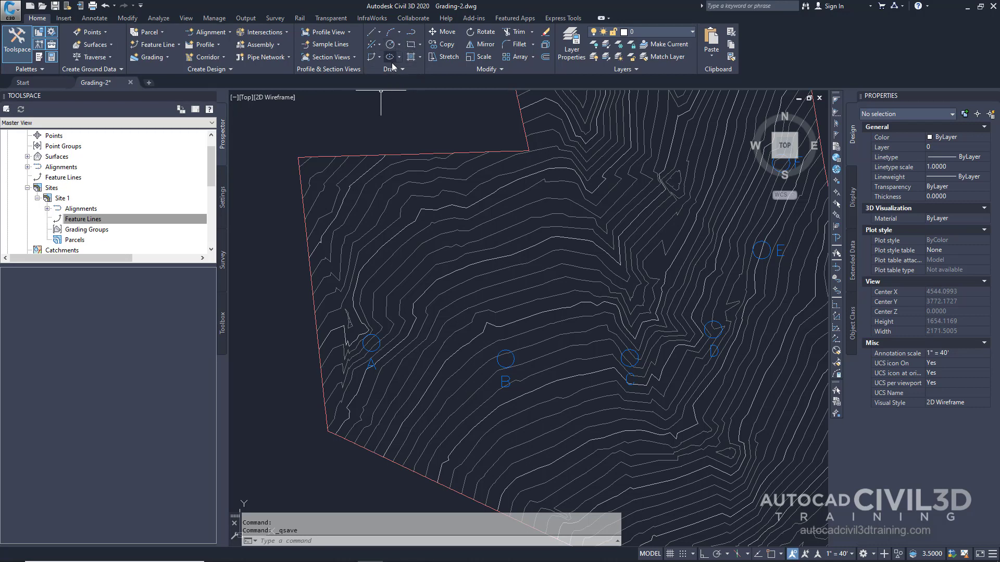
pyautogui.click(381, 34)
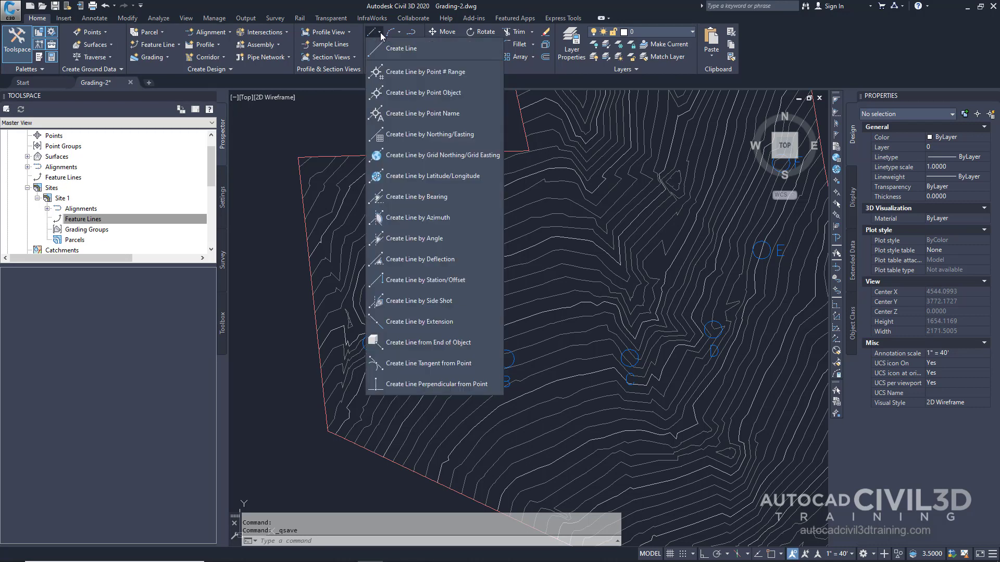
pyautogui.click(417, 51)
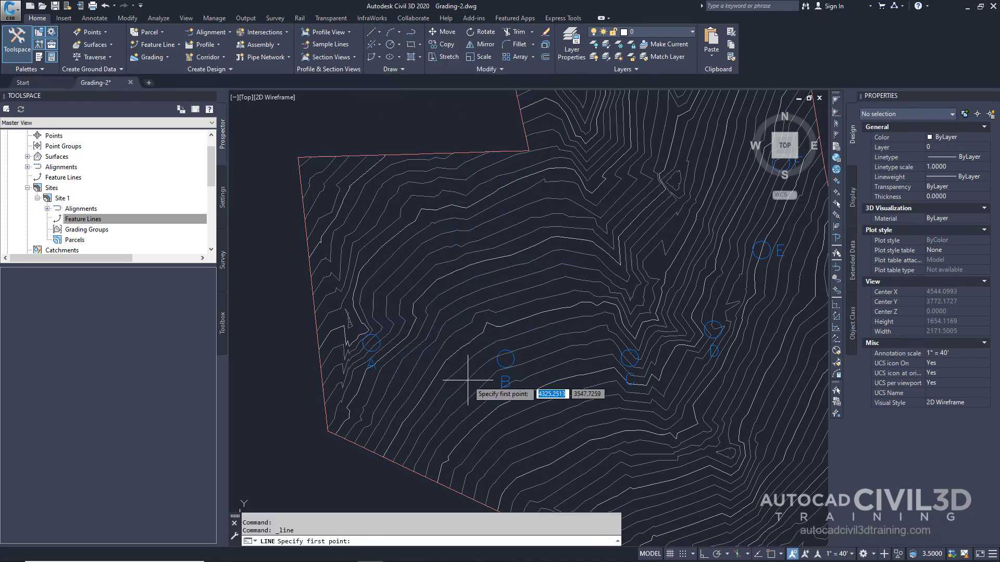
pyautogui.scroll(3, 468, 380)
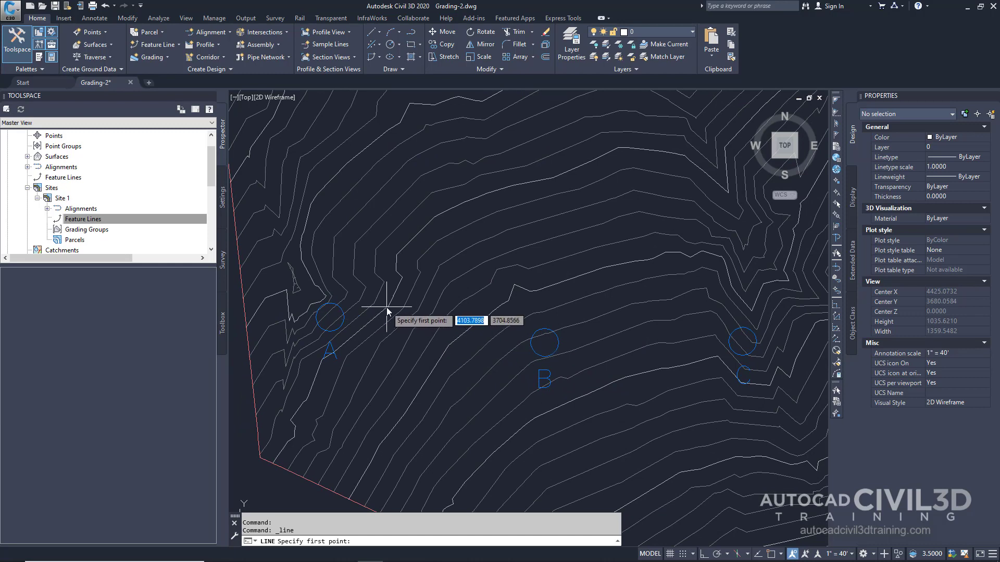
pyautogui.write('cen')
pyautogui.press('Return')
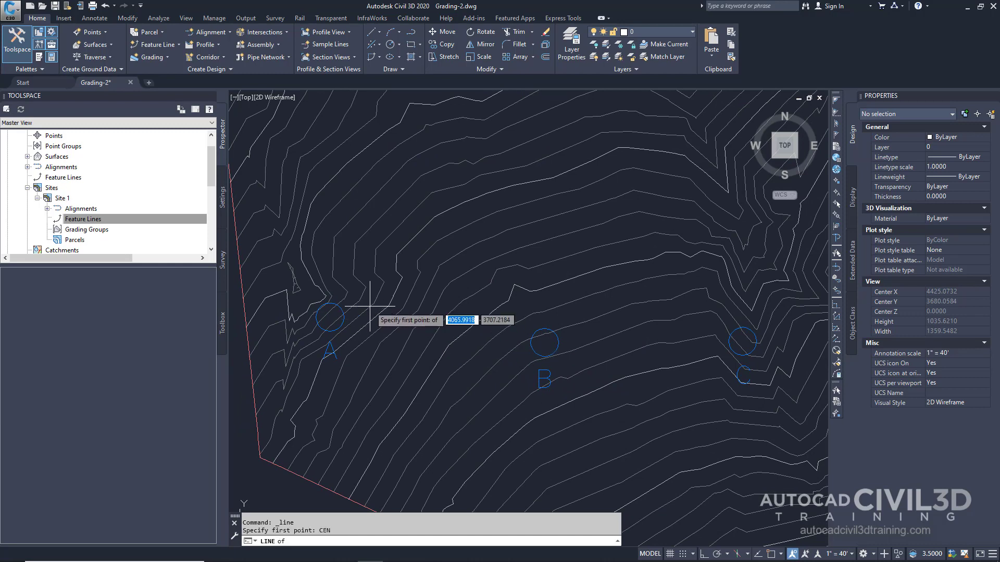
pyautogui.click(330, 317)
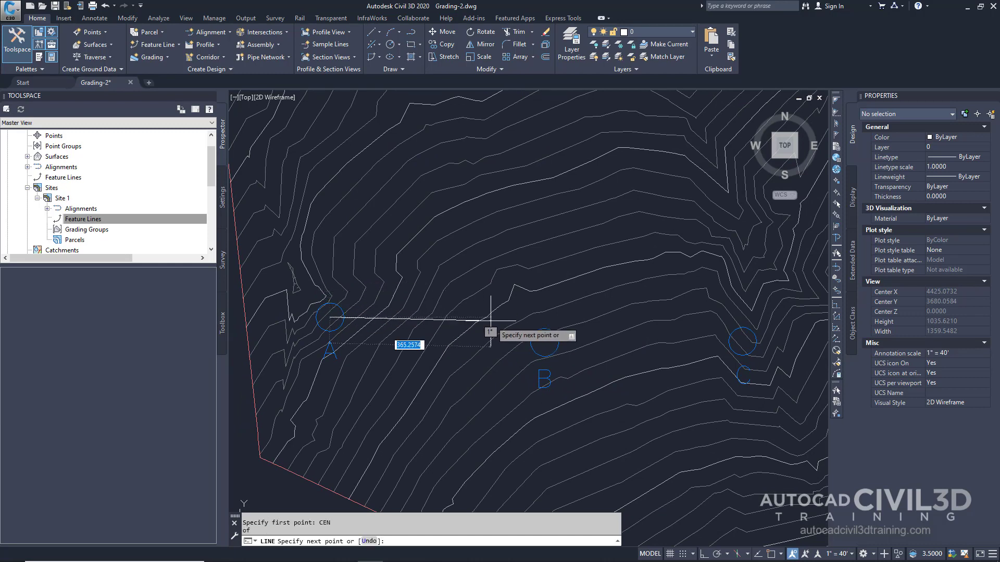
# - Continue the line through circle B's centre to circle C's centre using CEN snaps
pyautogui.write('cen')
pyautogui.press('Return')
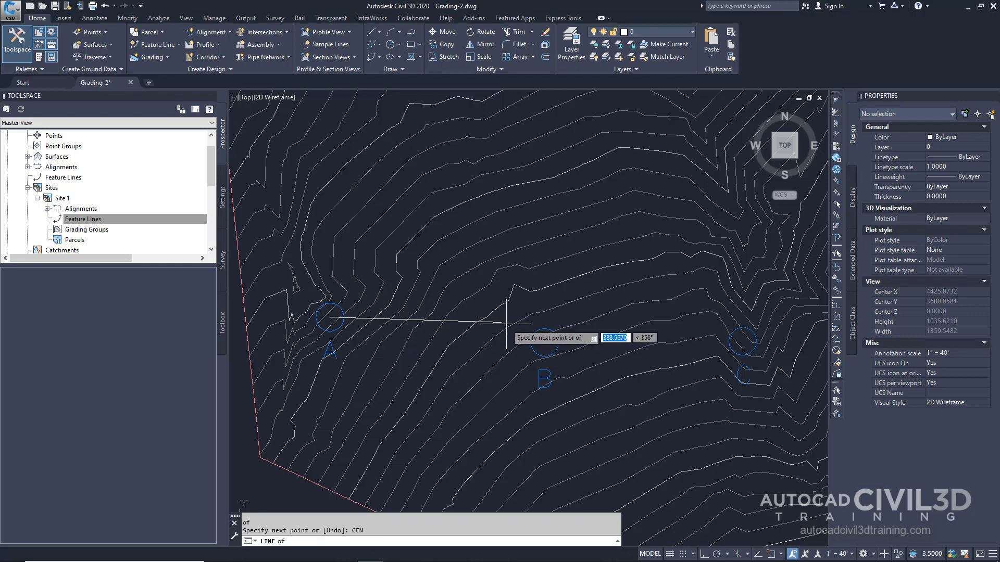
pyautogui.click(544, 343)
pyautogui.moveTo(638, 352); pyautogui.dragTo(497, 335, button='middle')
pyautogui.write('cen')
pyautogui.press('Return')
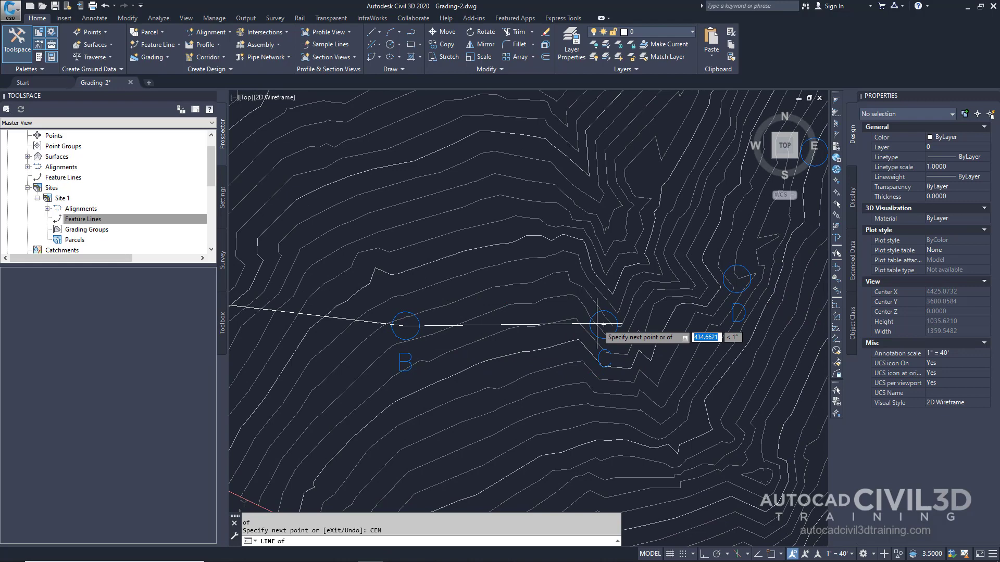
pyautogui.click(603, 324)
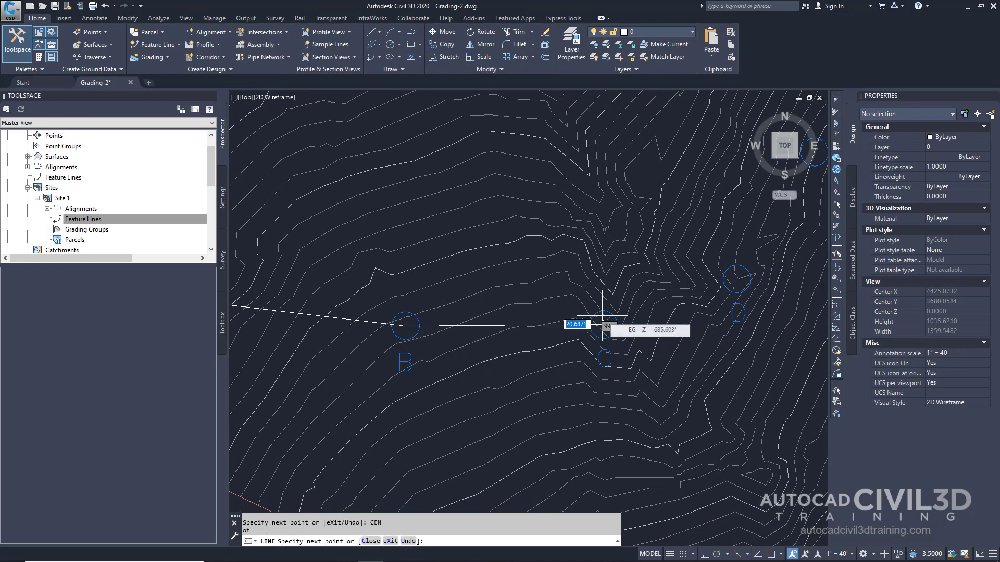
pyautogui.scroll(-3, 601, 315)
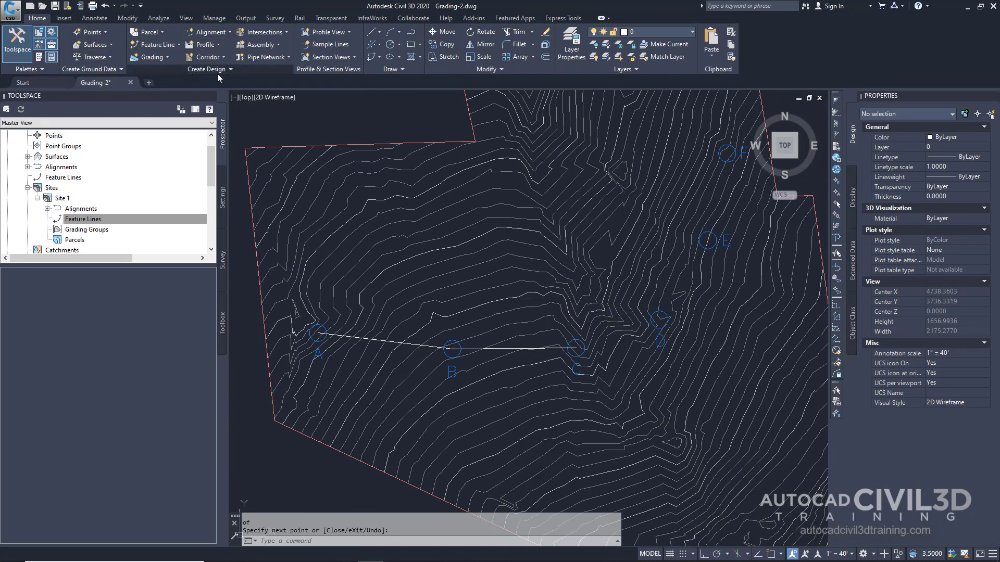
# - Run Create Feature Lines from Objects and pick the A–B and B–C line segments
pyautogui.click(178, 45)
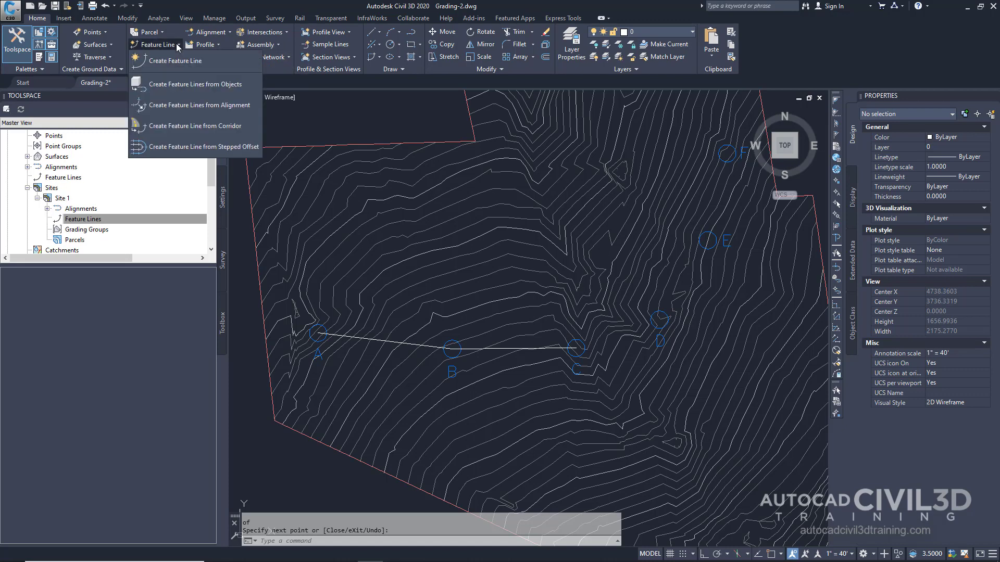
pyautogui.click(203, 89)
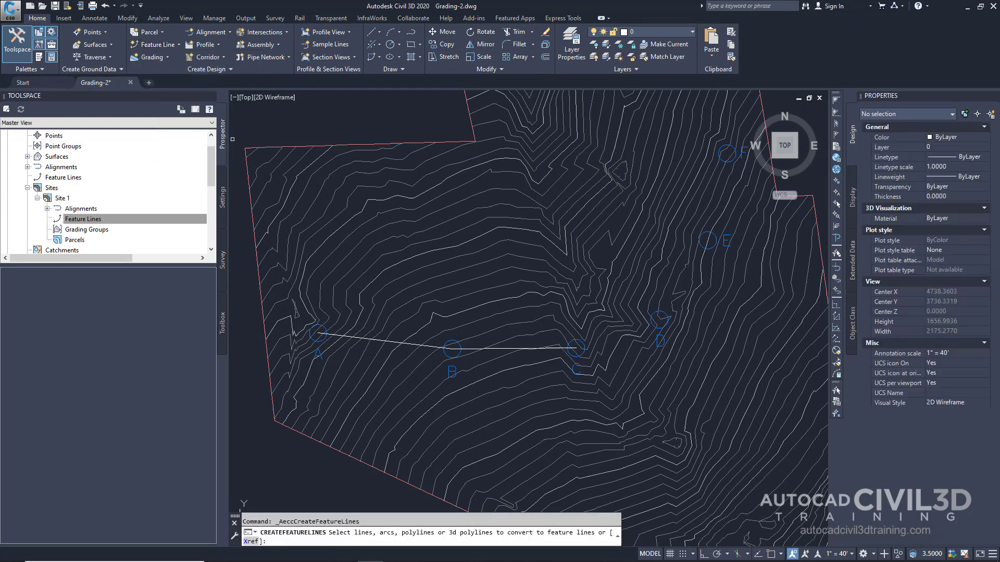
pyautogui.scroll(2, 431, 377)
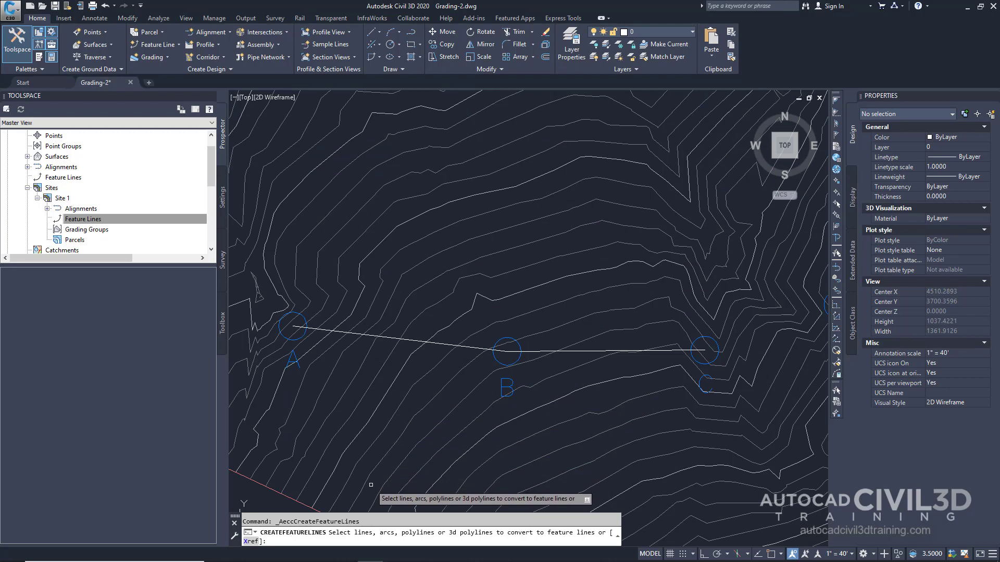
pyautogui.click(410, 342)
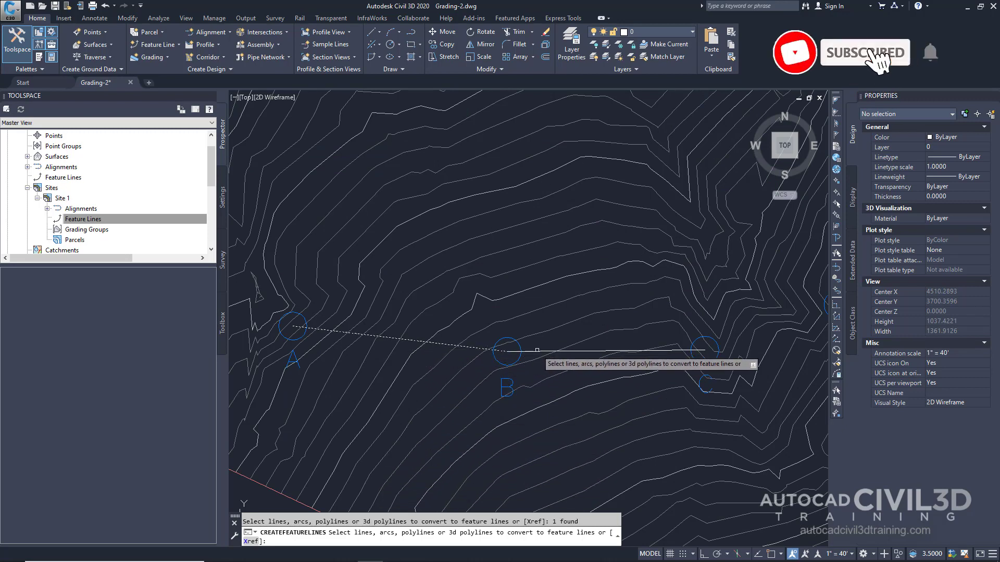
pyautogui.click(537, 350)
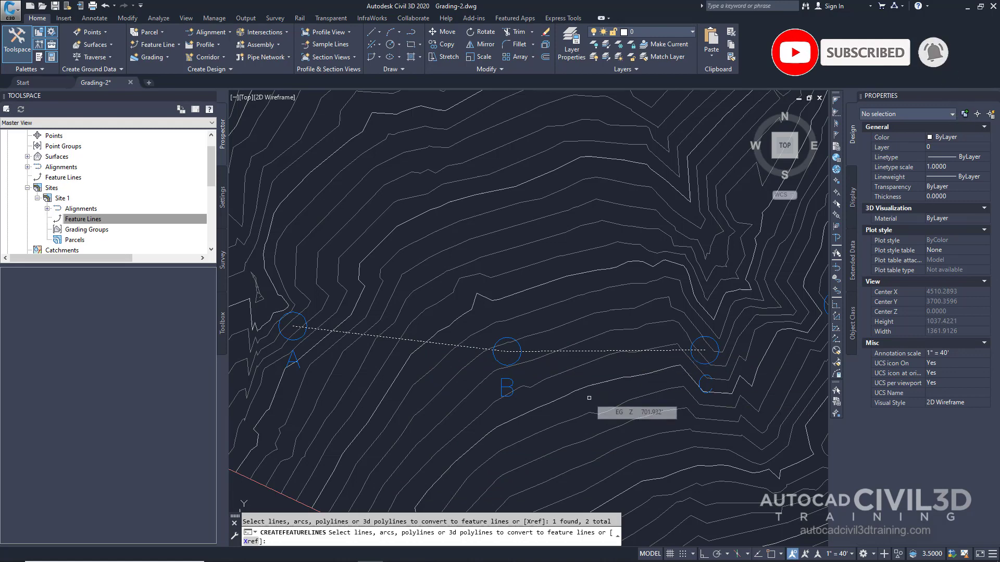
# - Create the two feature lines in Site 1 on default layer C-TOPO-GRAD-FLIN
pyautogui.press('Return')
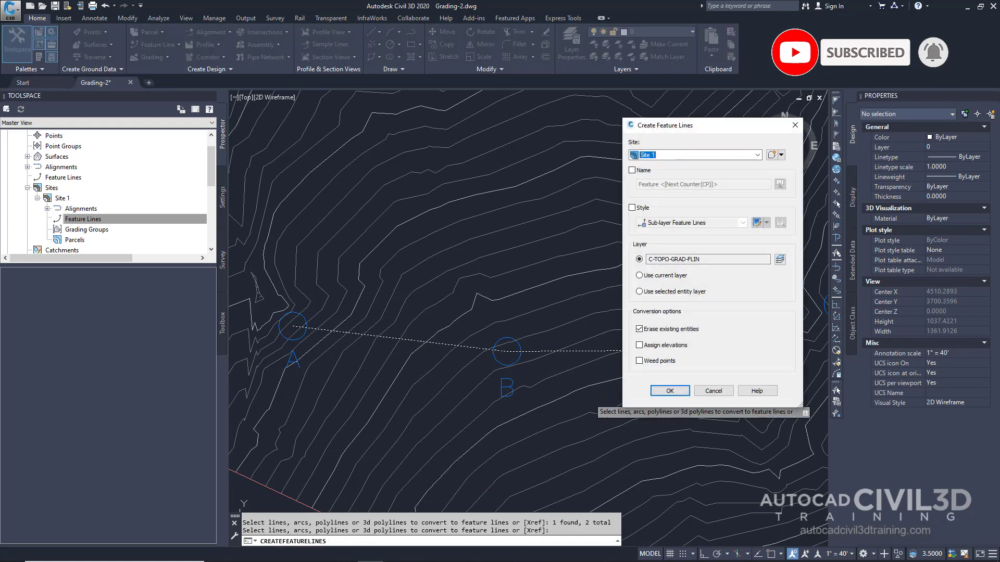
pyautogui.moveTo(706, 125); pyautogui.dragTo(639, 170)
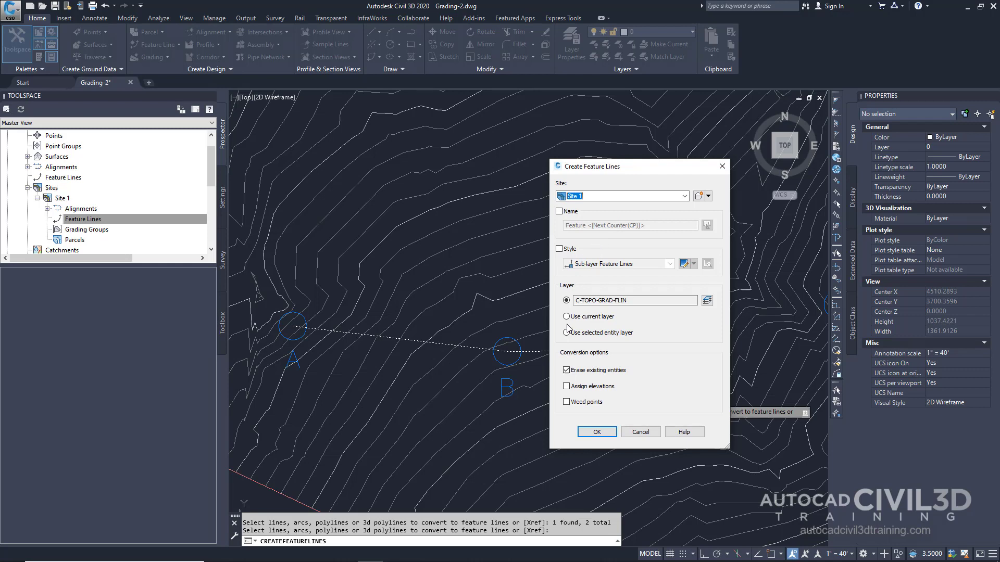
pyautogui.click(610, 432)
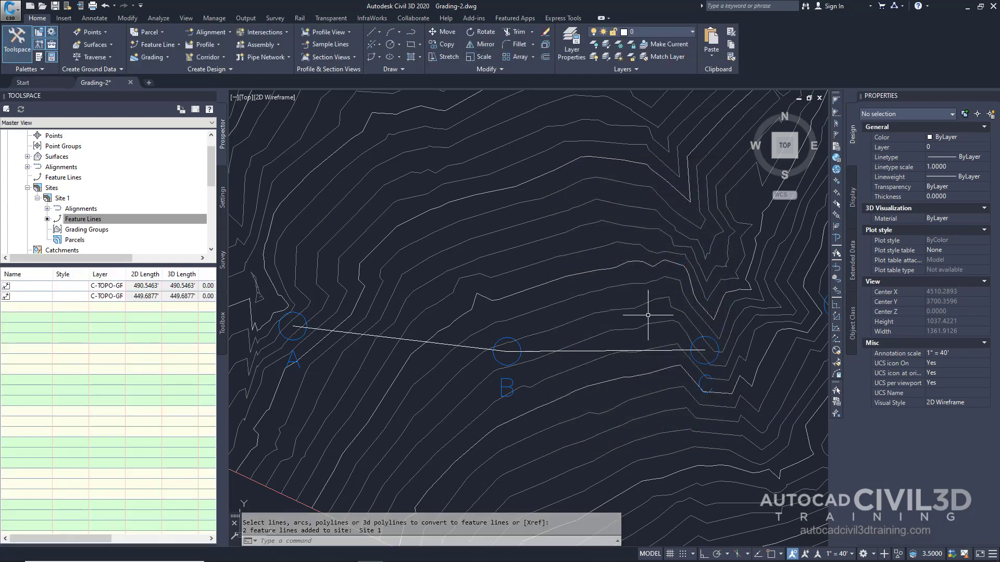
# - Select the A–B and B–C feature lines to verify they belong to Site 1
pyautogui.click(445, 344)
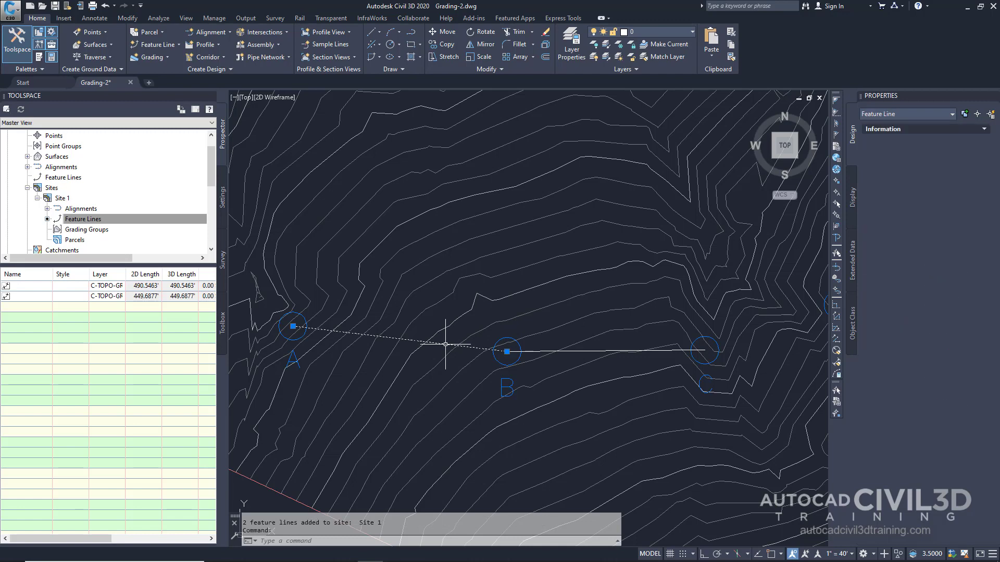
pyautogui.click(536, 351)
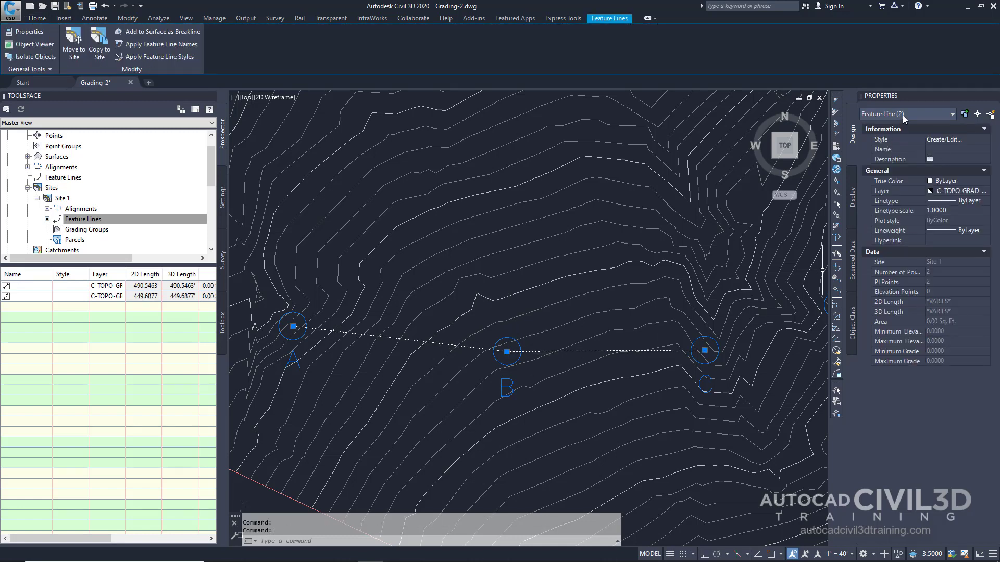